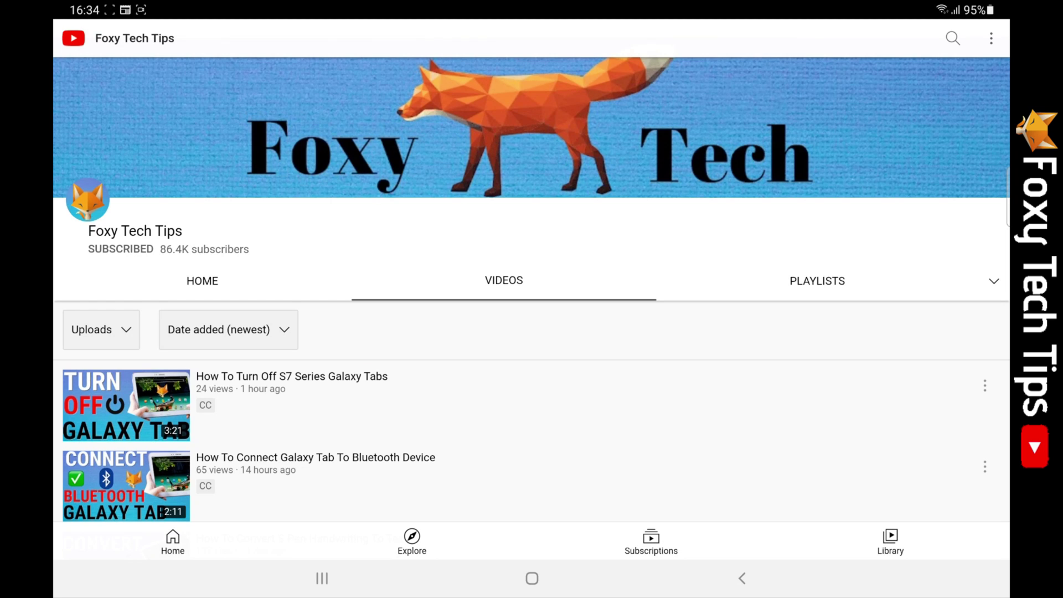
- Leave YouTube for the home screen and open Settings at the Wallpaper page
click(533, 579)
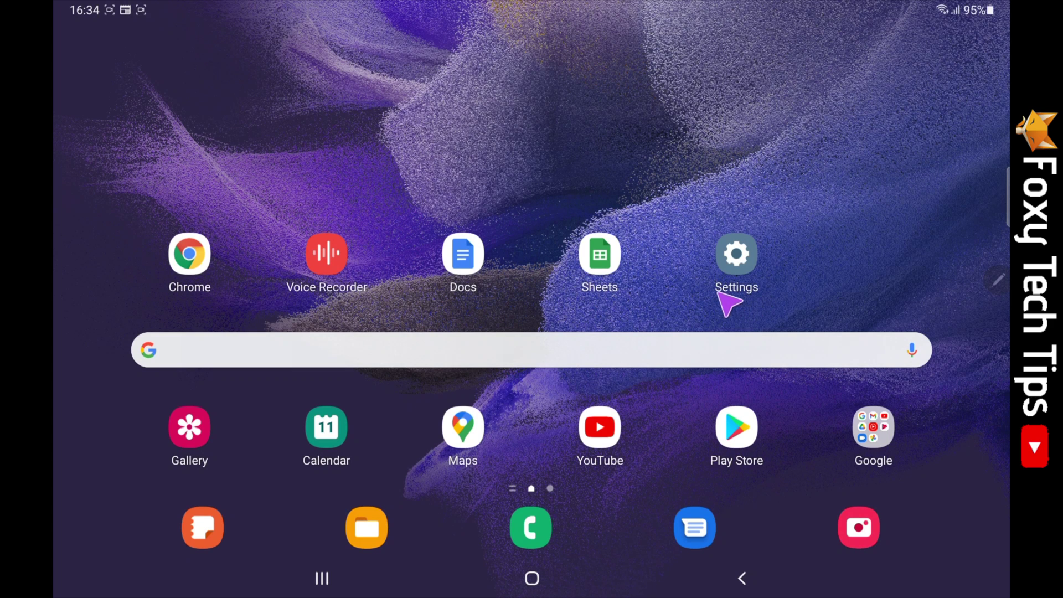
click(742, 264)
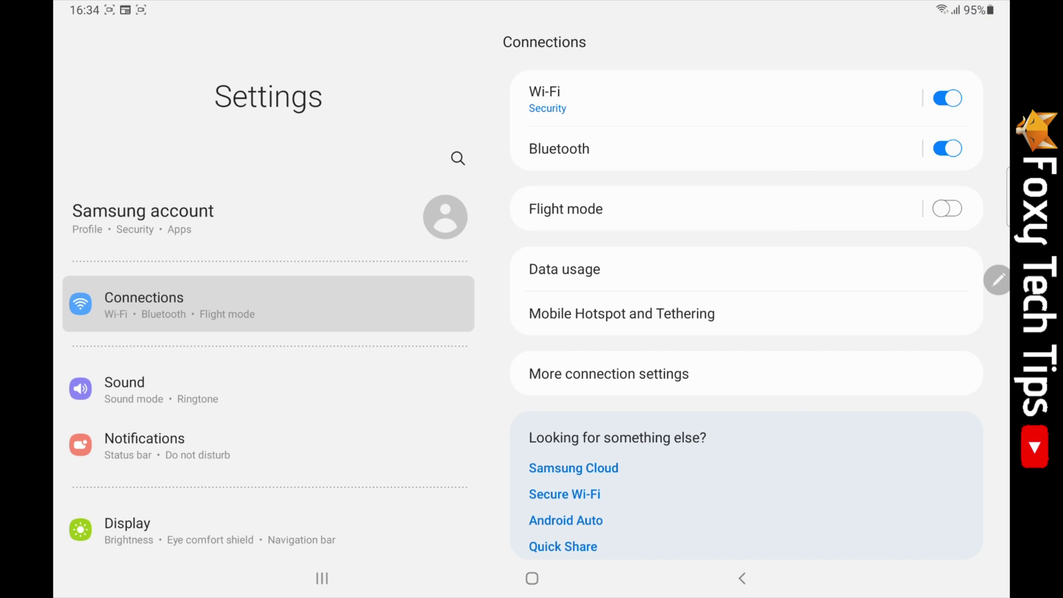
scroll(124, 541, down, 3)
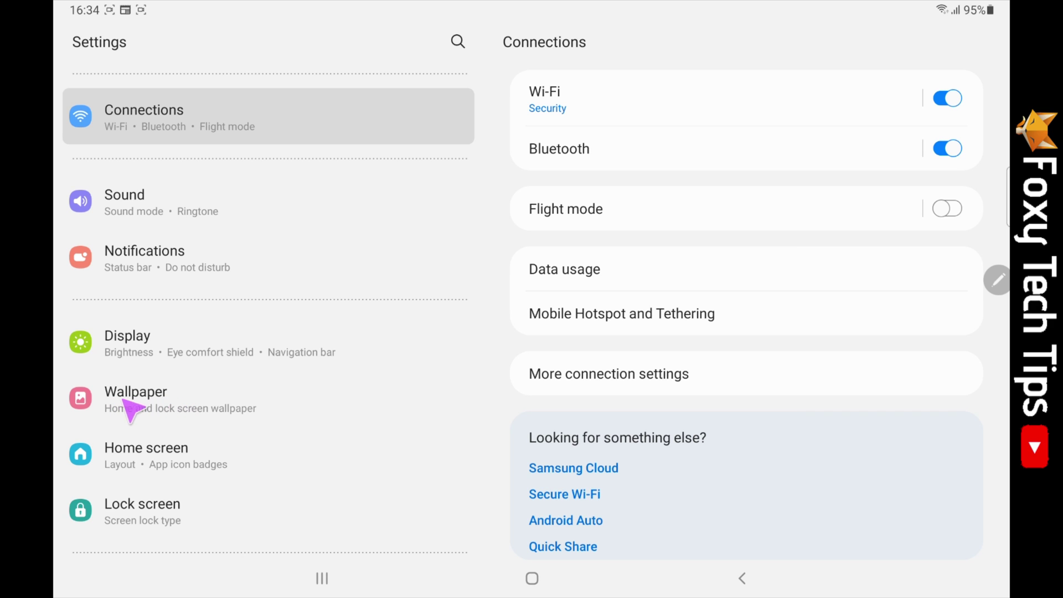
click(170, 407)
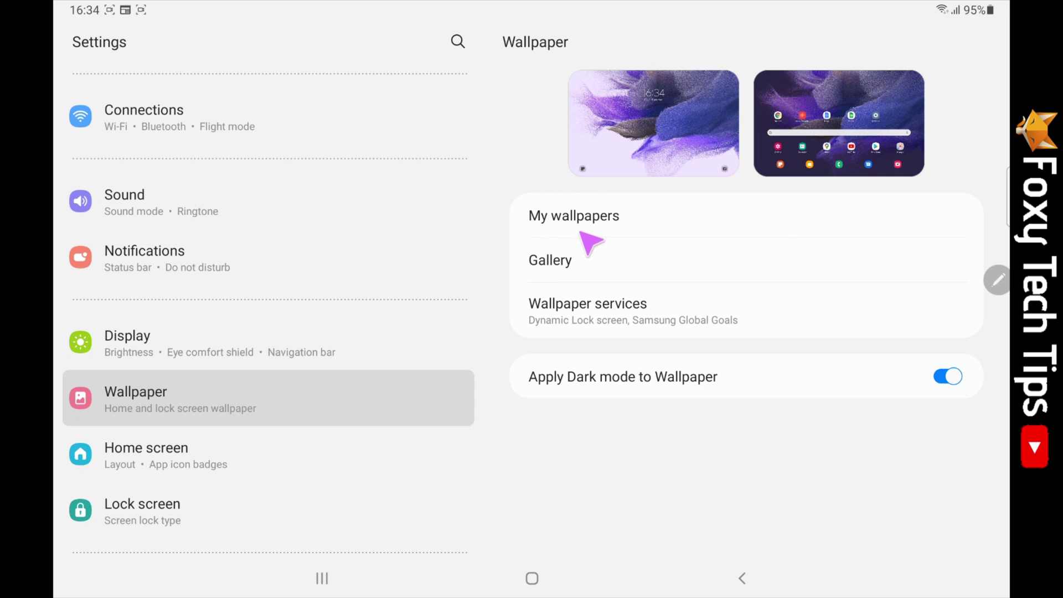
- Browse My wallpapers, preview one wallpaper's placement choices, then return to Wallpaper
click(605, 231)
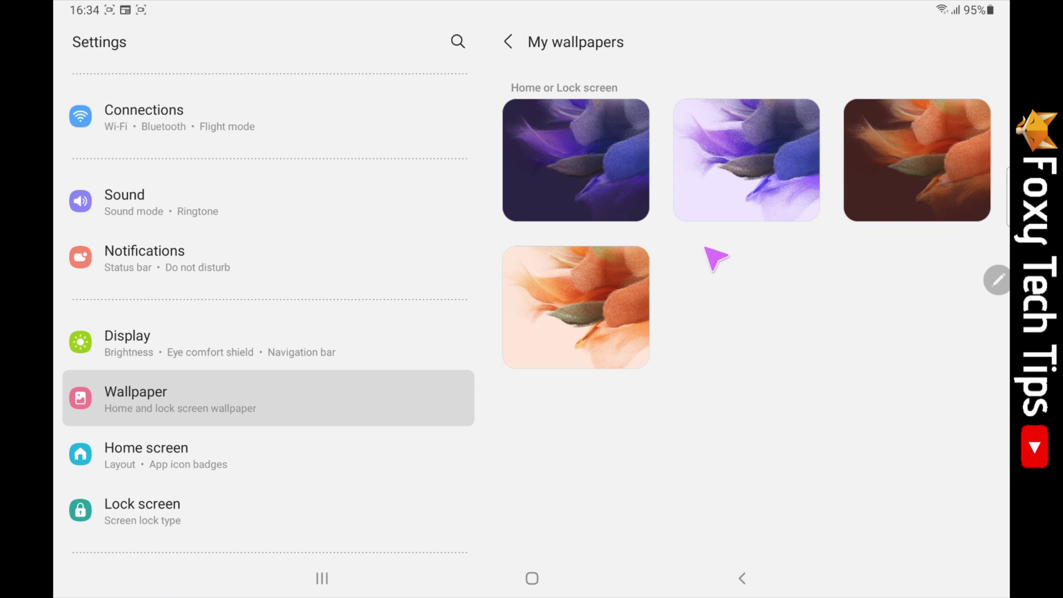
click(594, 310)
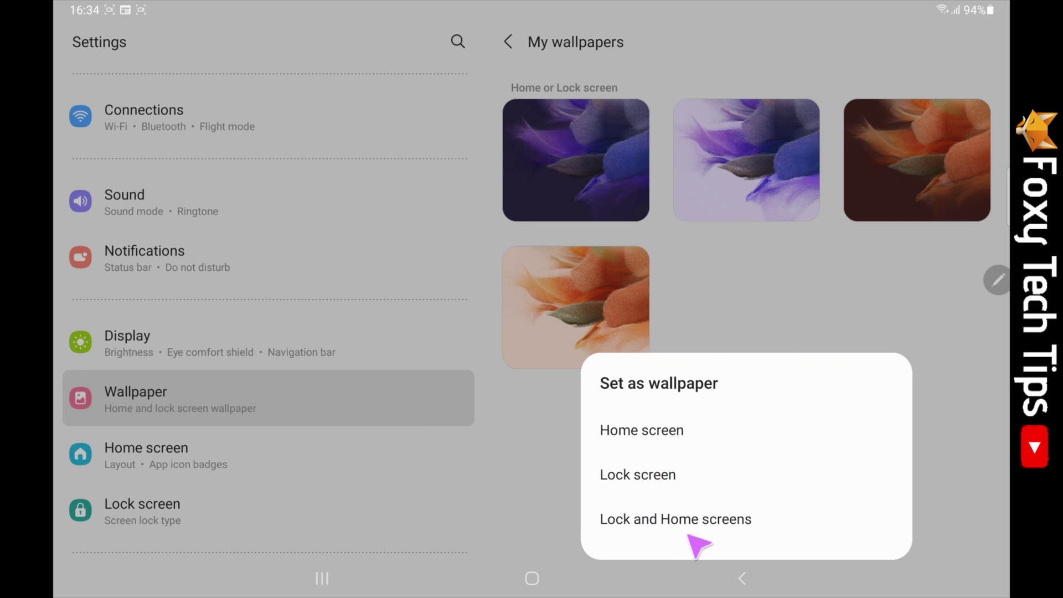
key(Escape)
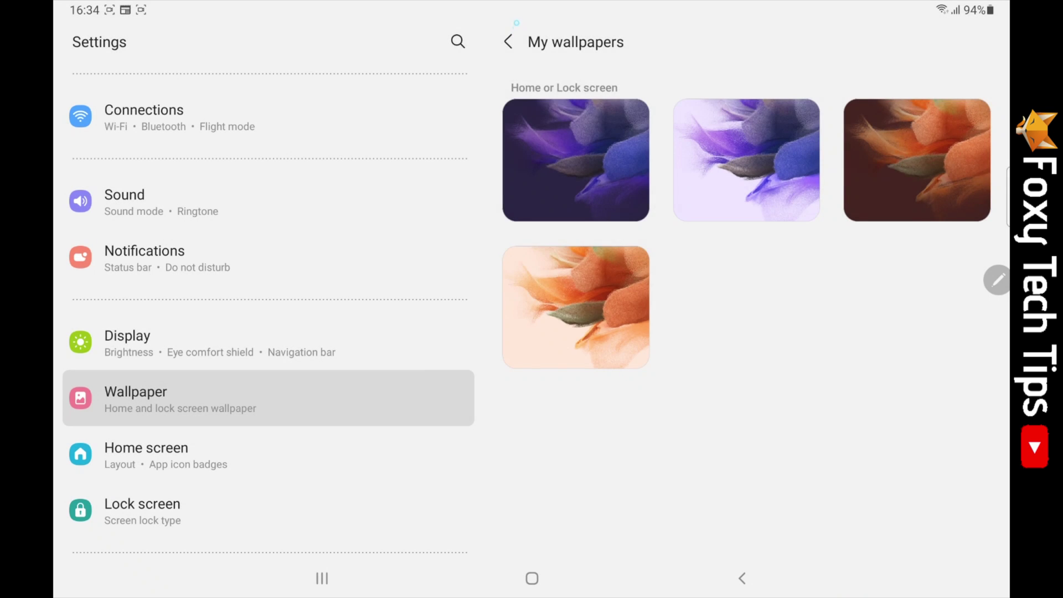
click(508, 42)
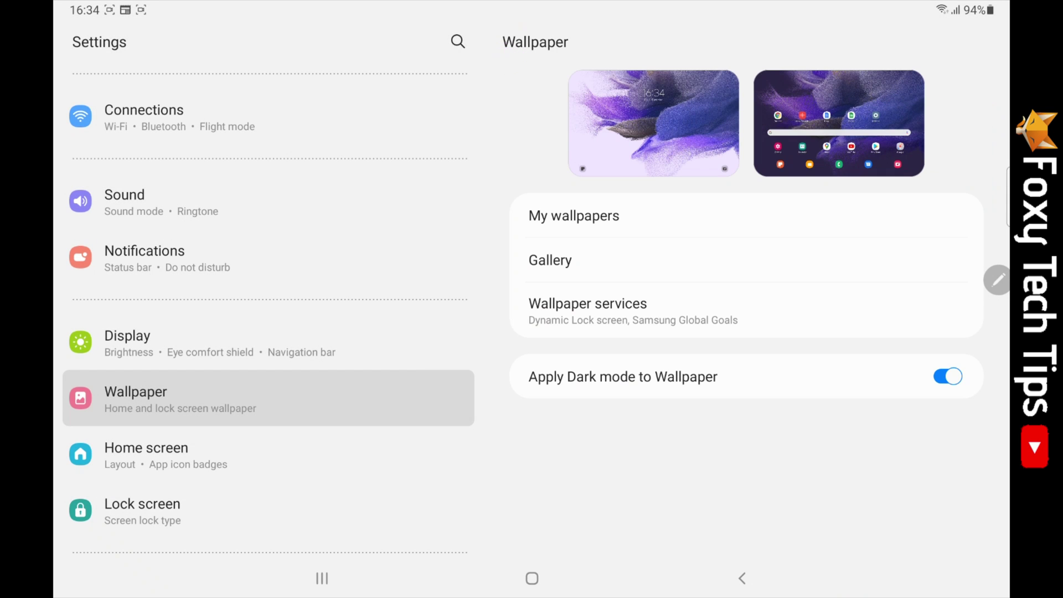
- Select and deselect the second gallery picture, then close the picker unused
click(550, 264)
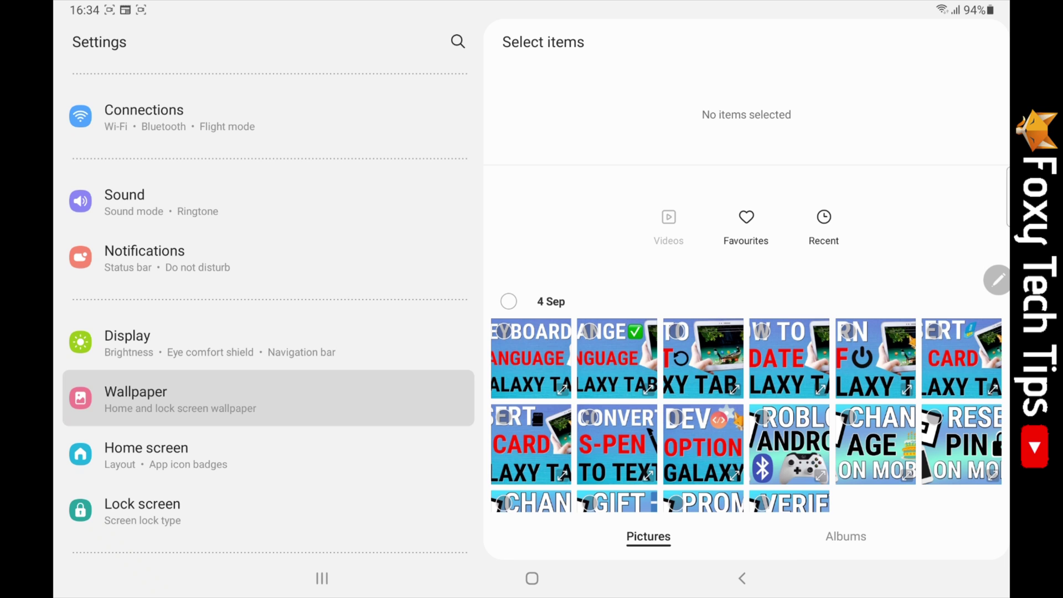
click(617, 358)
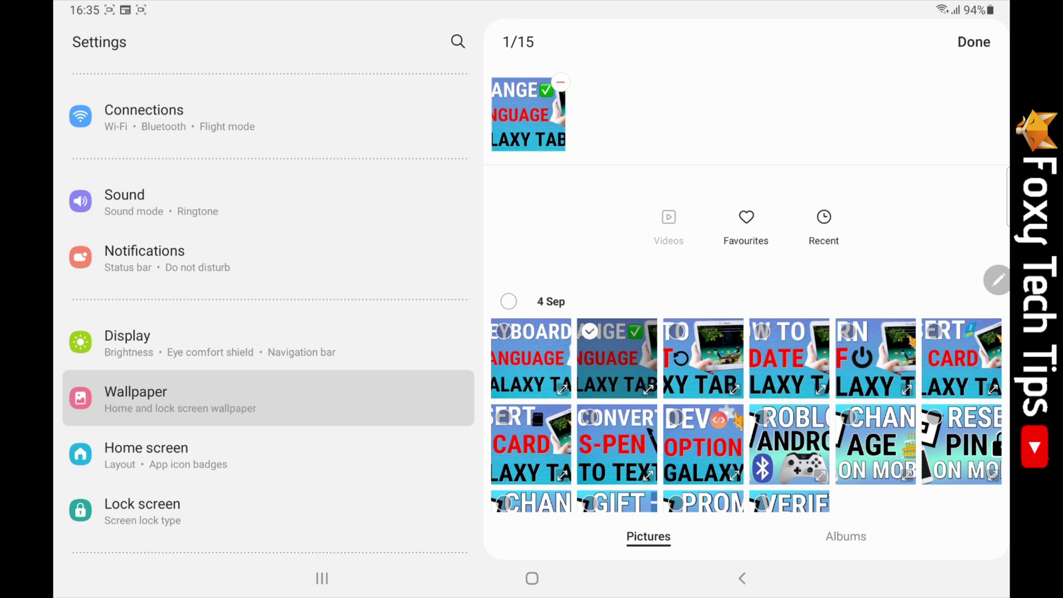
click(566, 85)
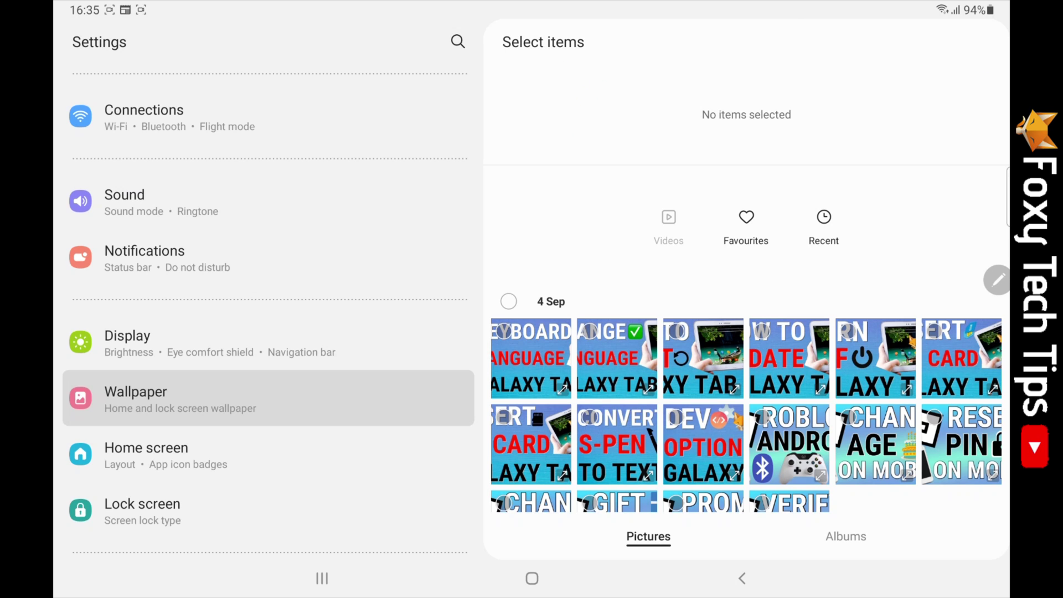
click(741, 579)
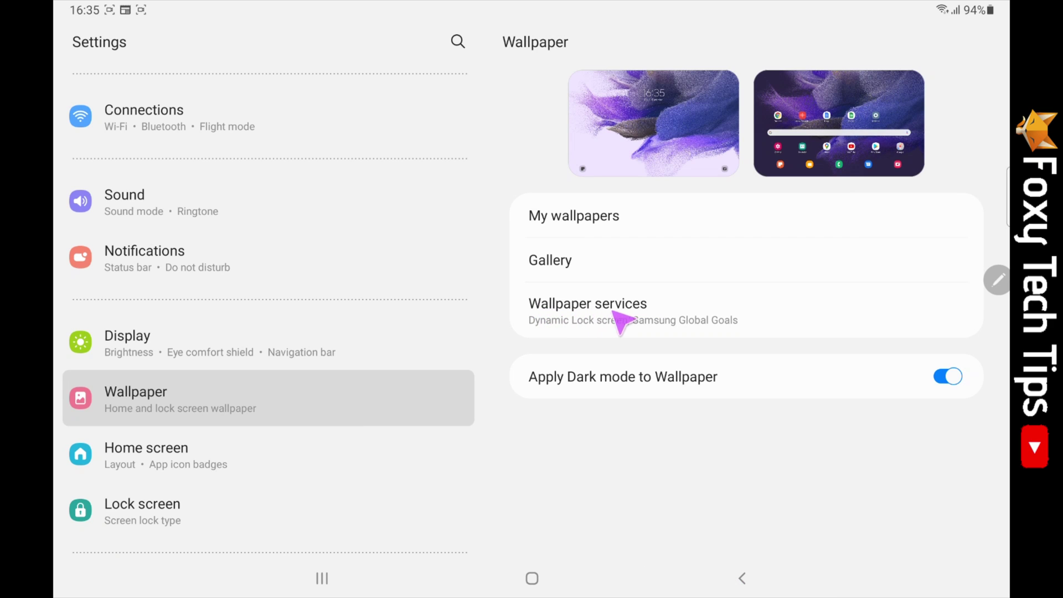
- Select Dynamic Lock screen under Wallpaper services and open its category settings
click(611, 316)
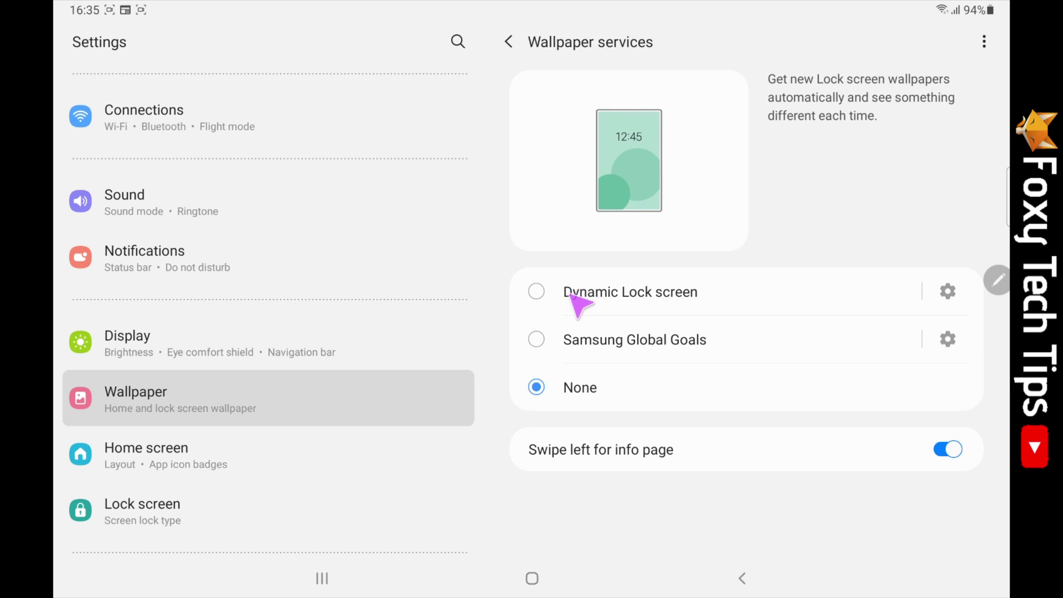
click(571, 301)
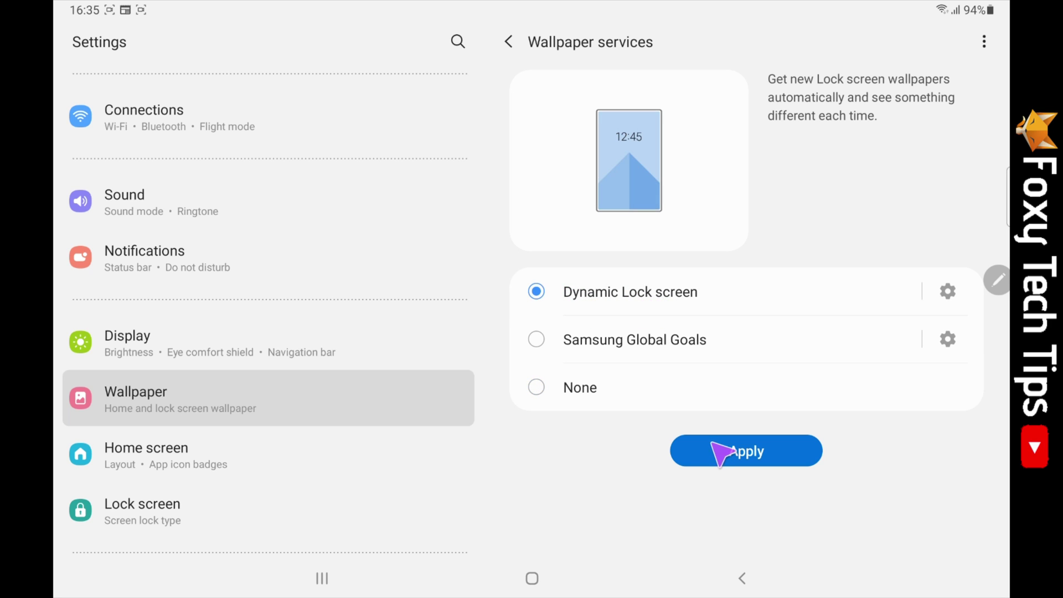
click(947, 292)
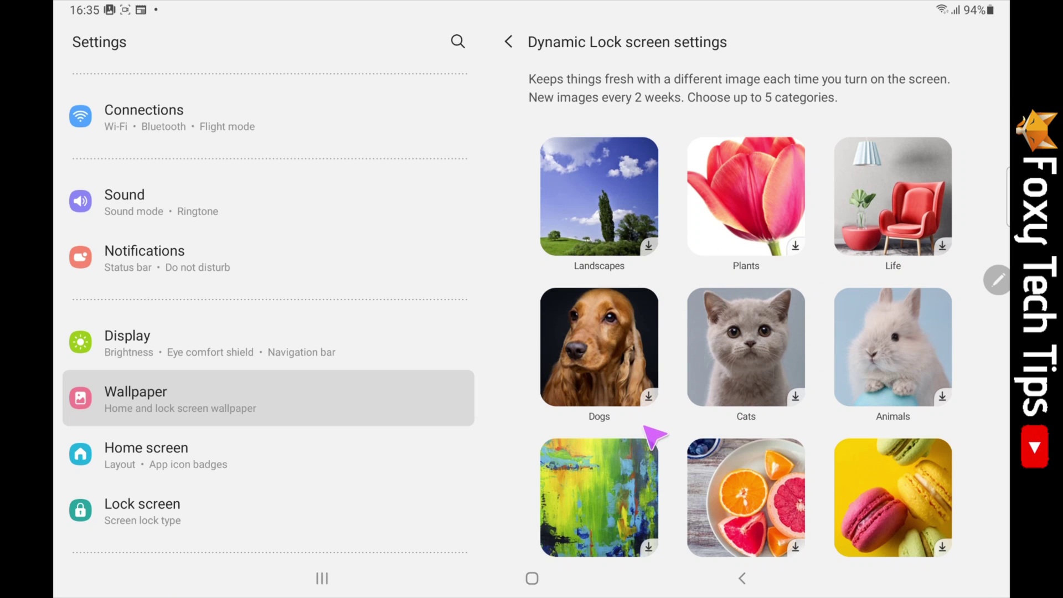
- Download and check the Dogs category, then return to Wallpaper services
click(648, 399)
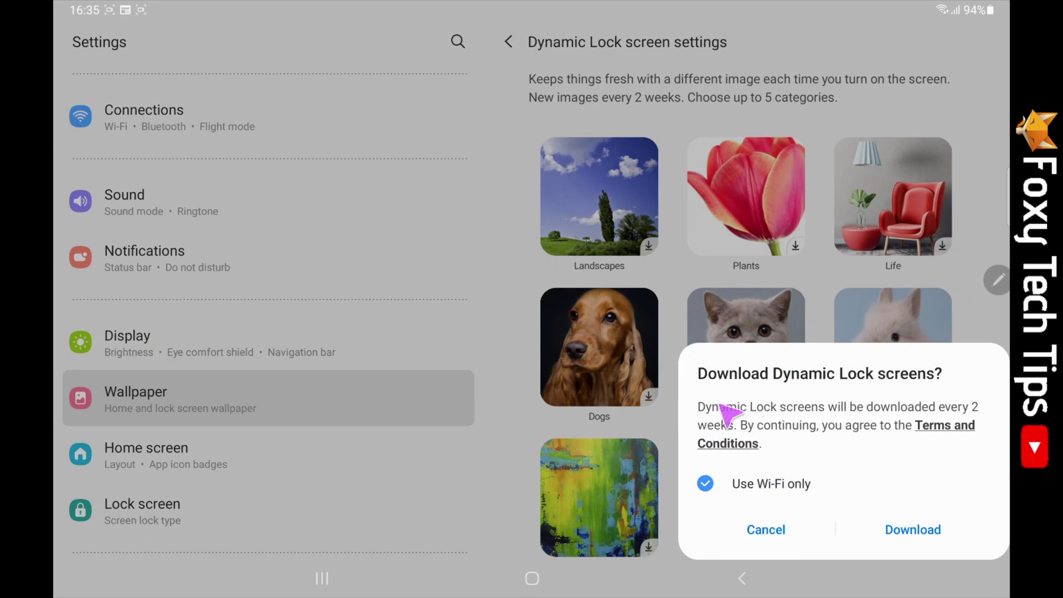
click(917, 530)
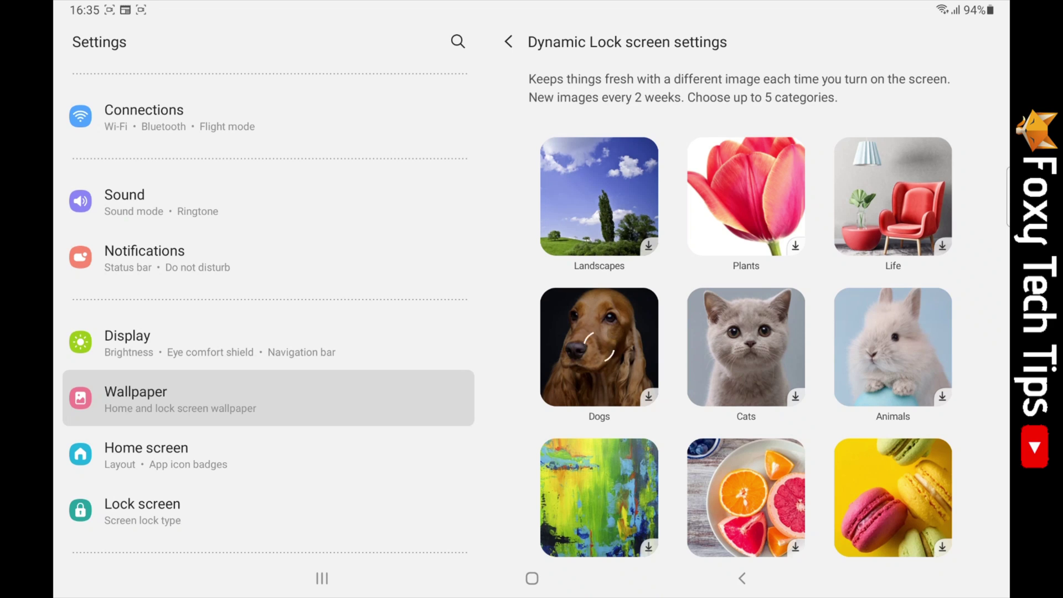
click(599, 347)
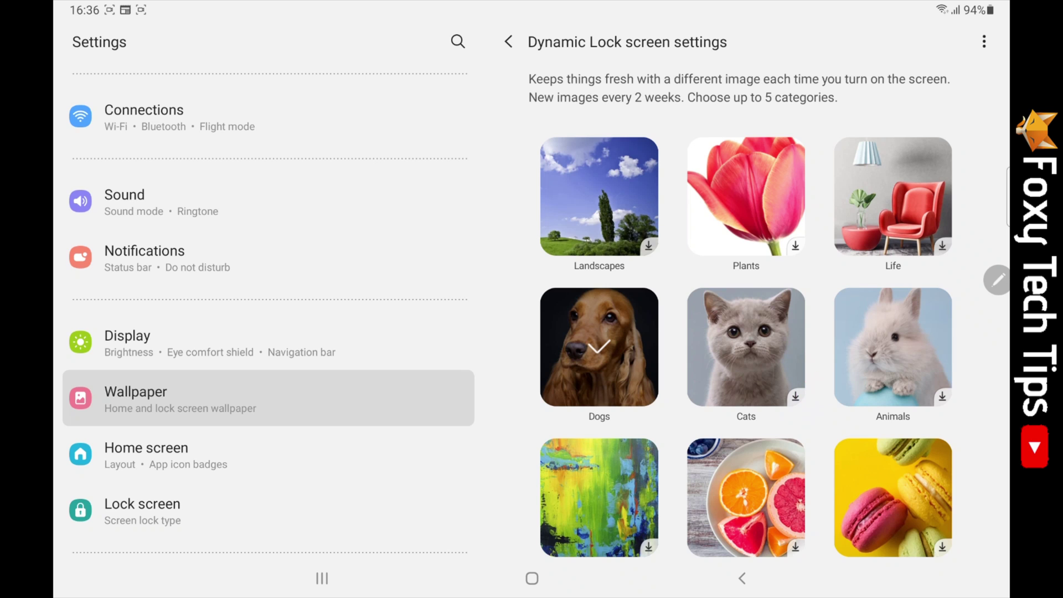
click(741, 578)
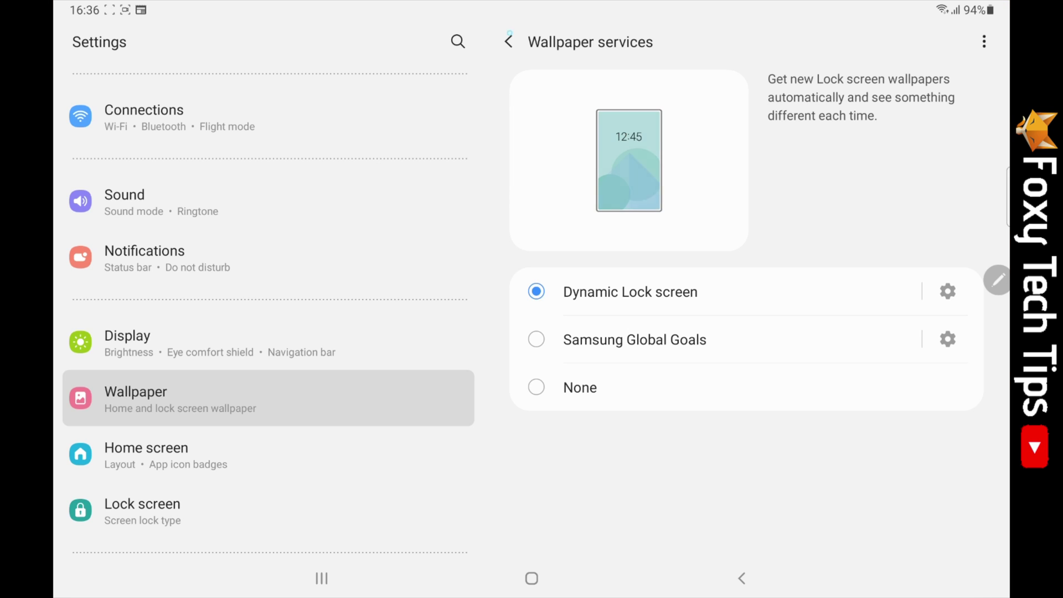
- Pick the first gallery picture, the Galaxy Tab keyboard-language image, for the home screen
click(508, 41)
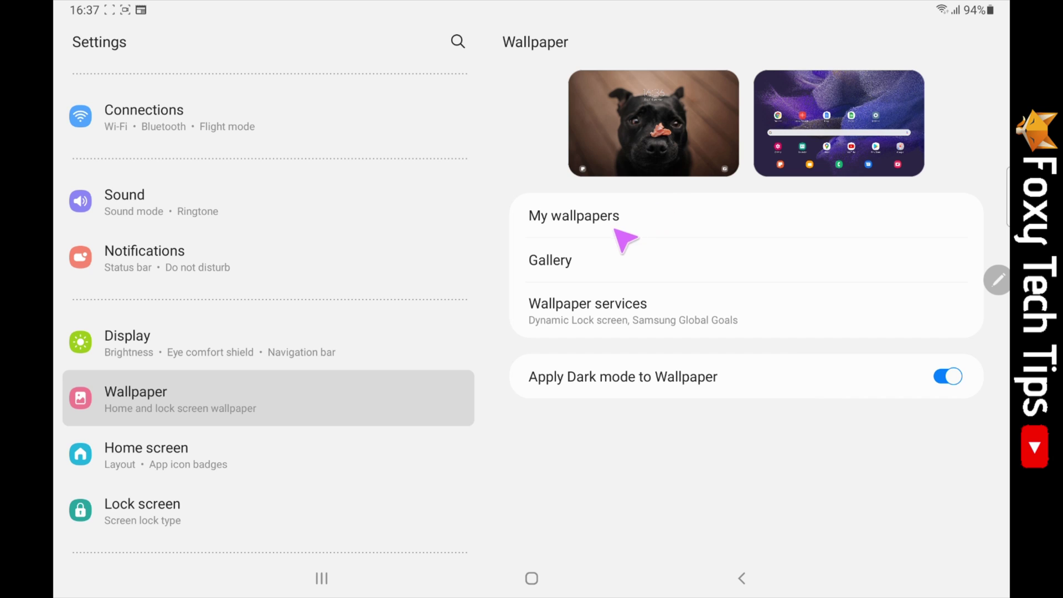
click(580, 272)
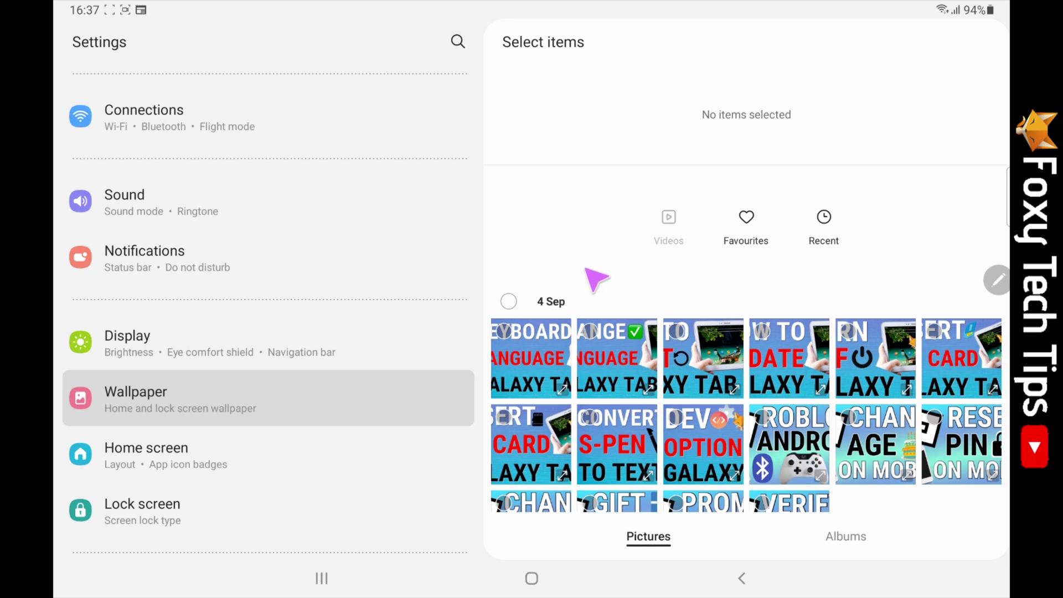
click(550, 355)
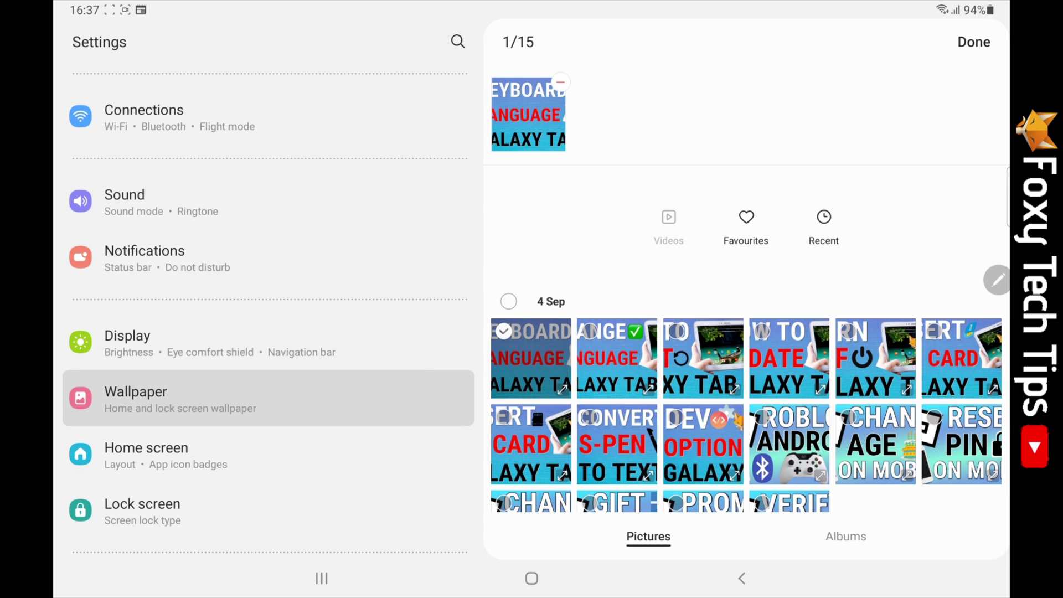
click(979, 43)
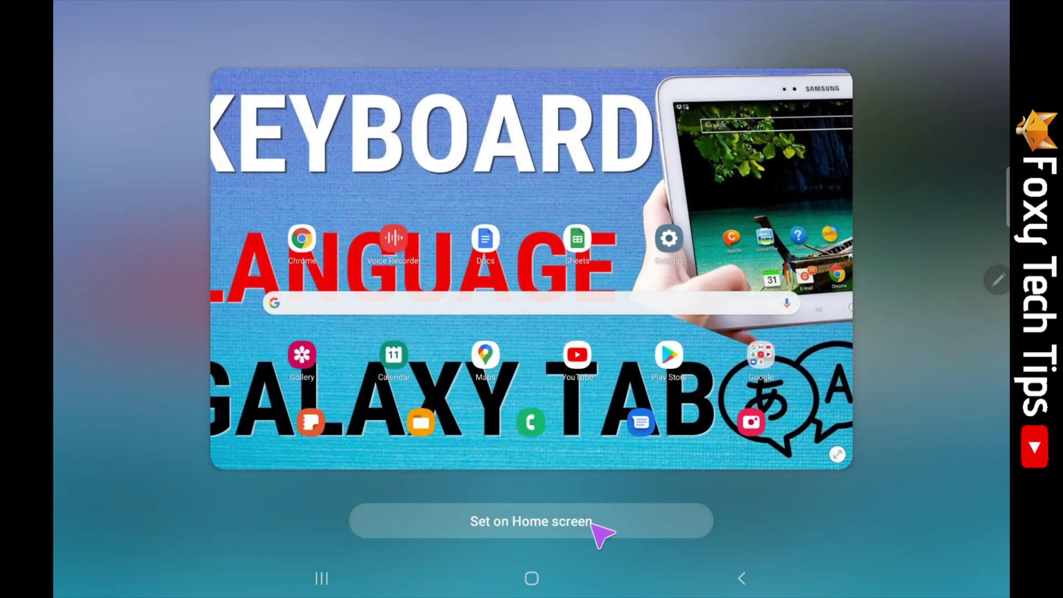
- Apply the keyboard-language picture to the home screen and view it there
click(604, 536)
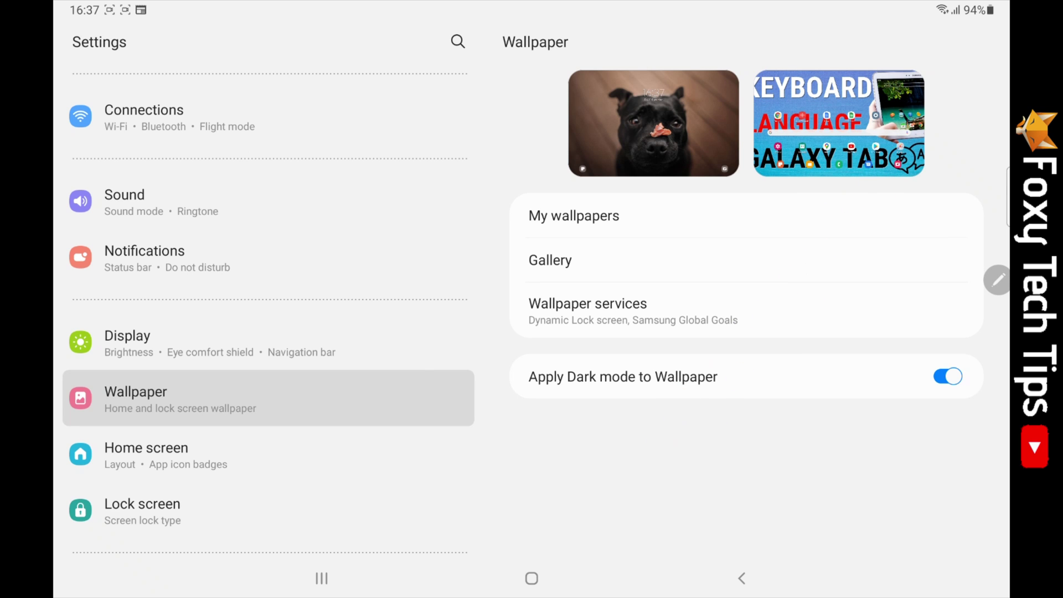
click(532, 578)
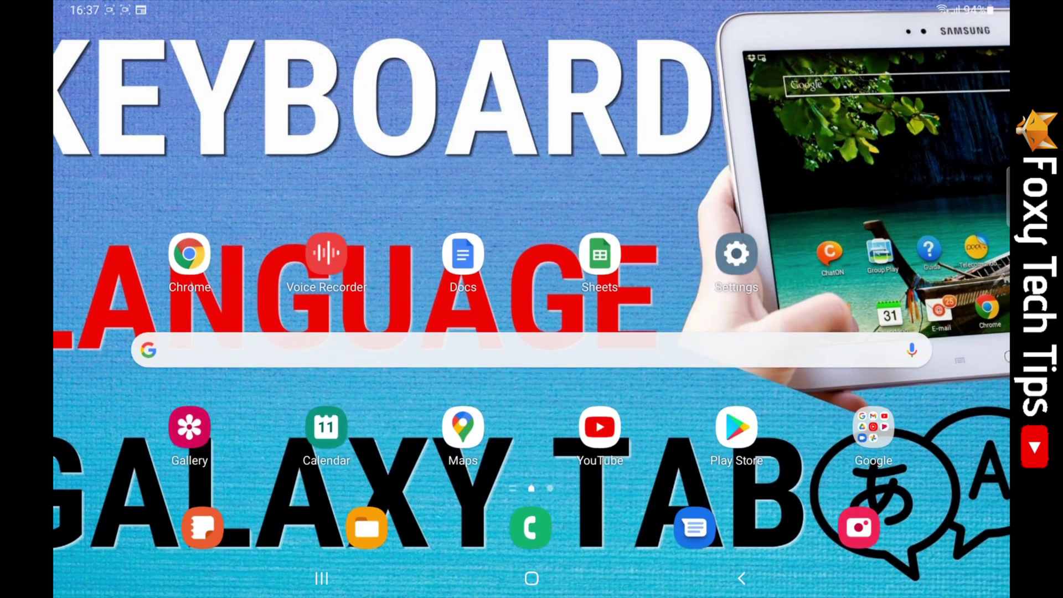